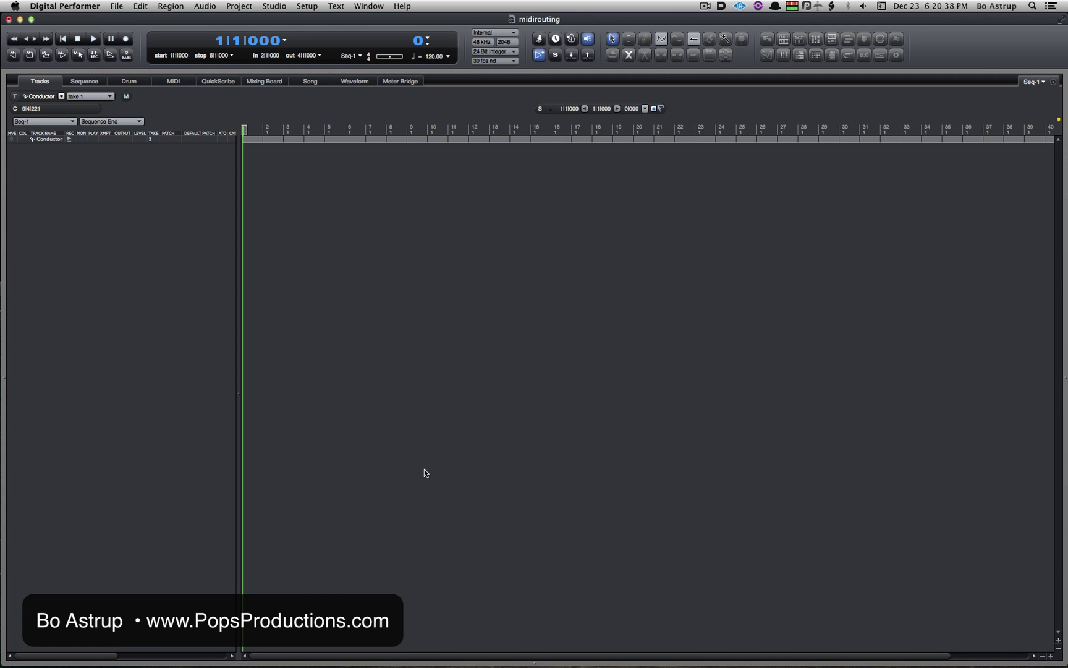
# Review the output, bus, instrument and MIDI device bundles in the Bundles window, then close it.
pyautogui.click(276, 6)
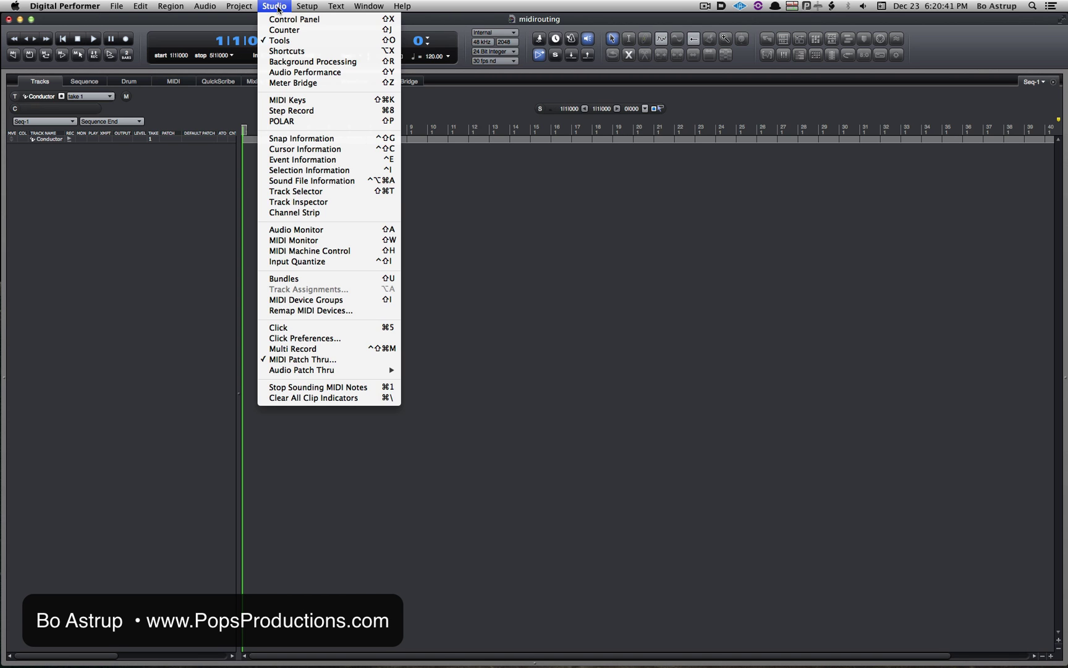
pyautogui.click(307, 279)
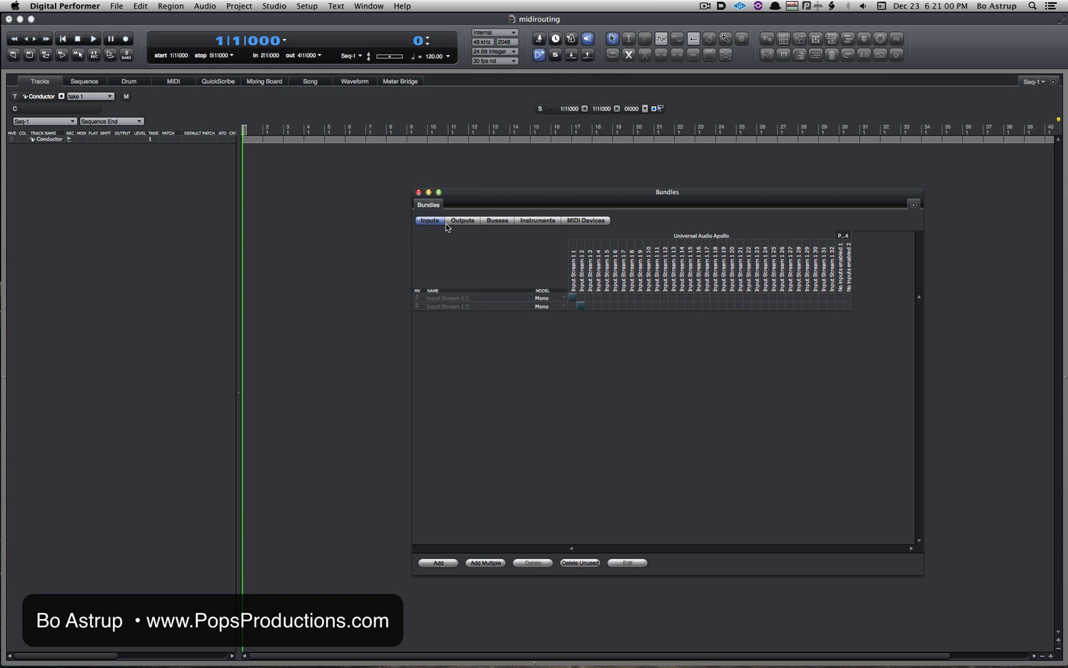
pyautogui.click(463, 220)
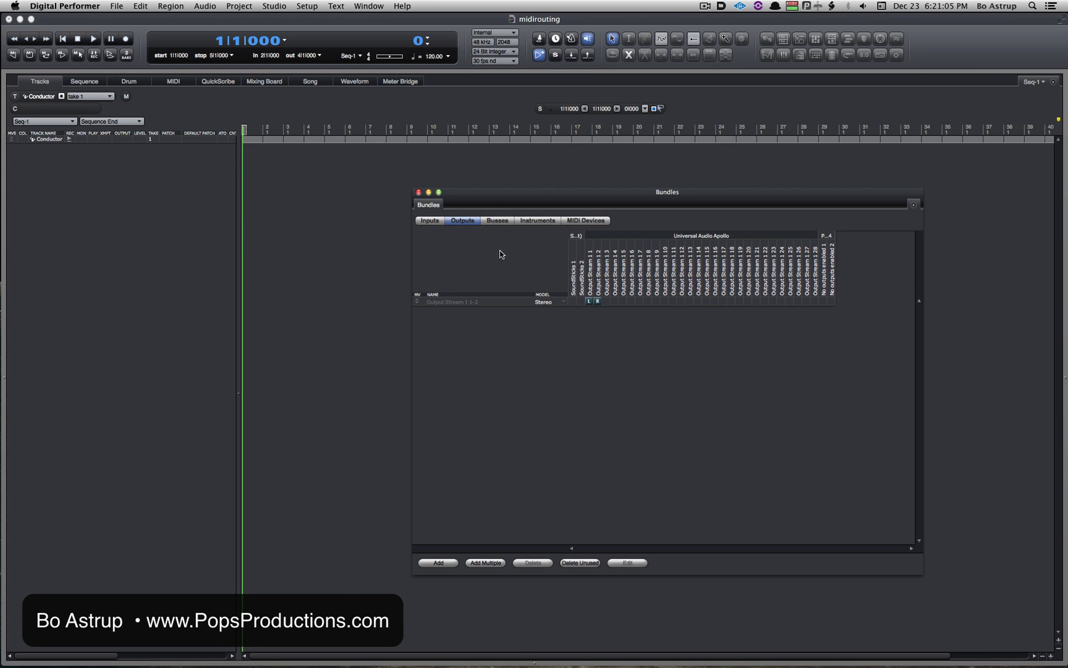
pyautogui.click(497, 221)
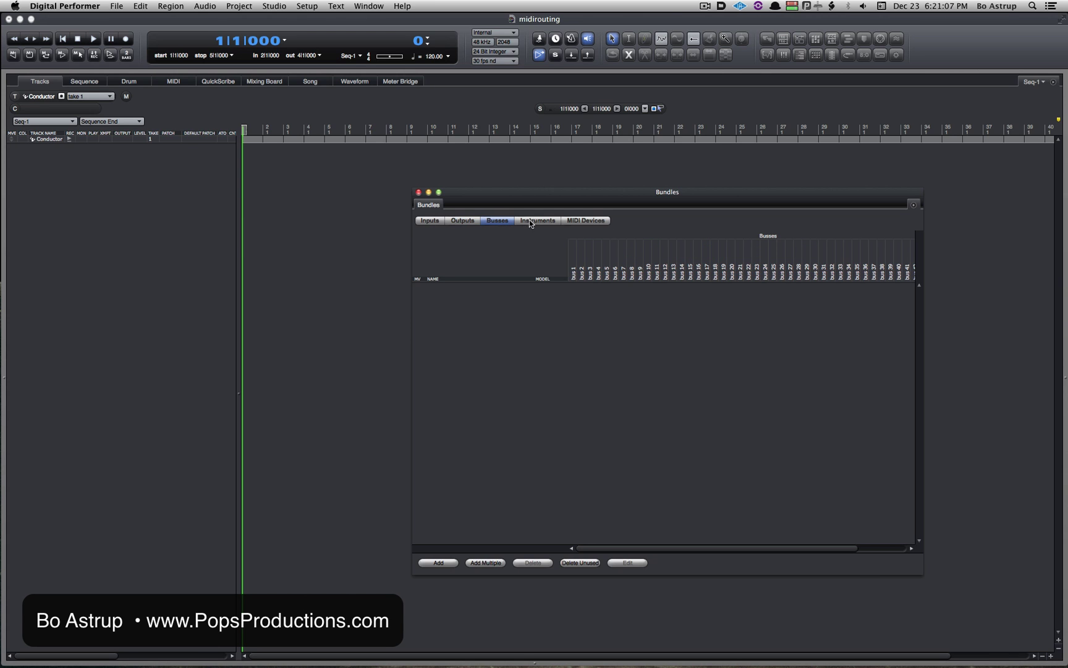
pyautogui.click(530, 221)
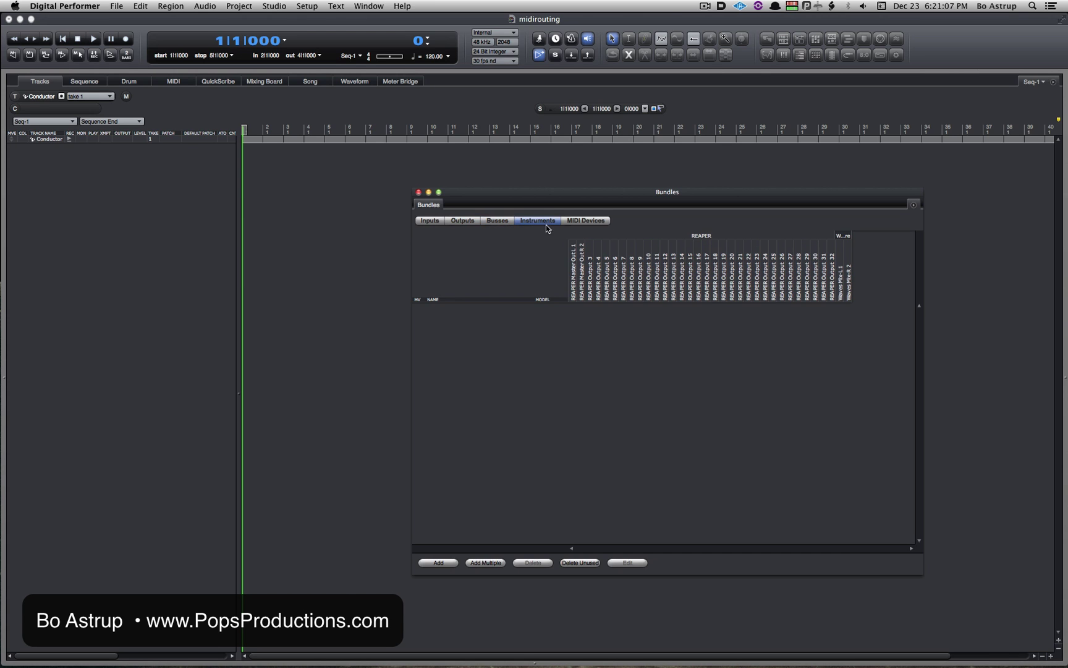
pyautogui.click(588, 221)
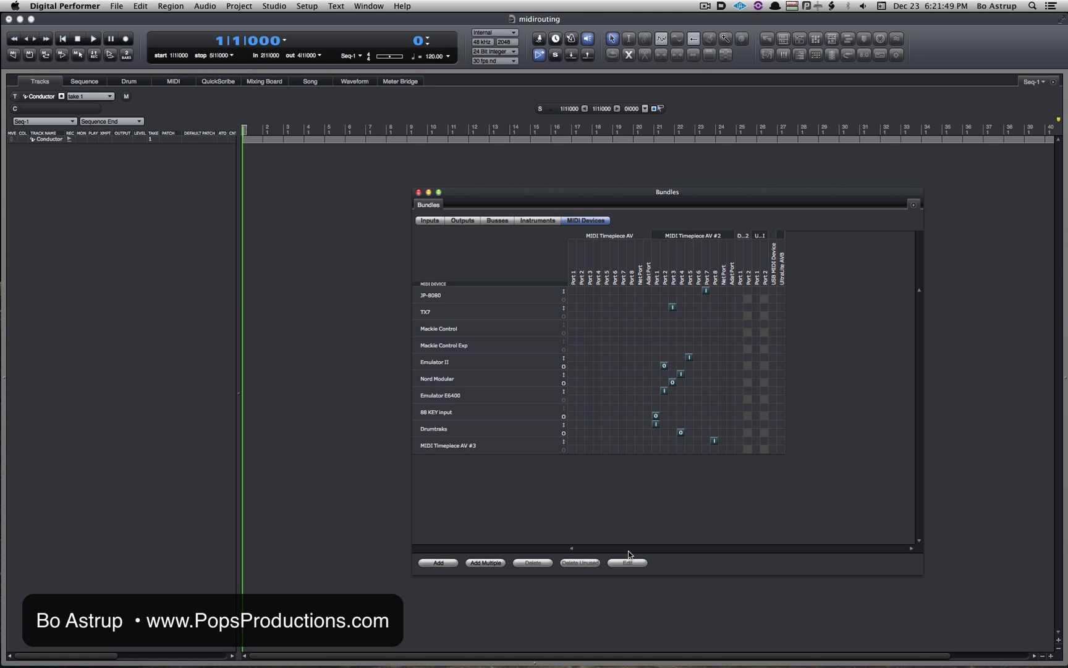
pyautogui.click(420, 192)
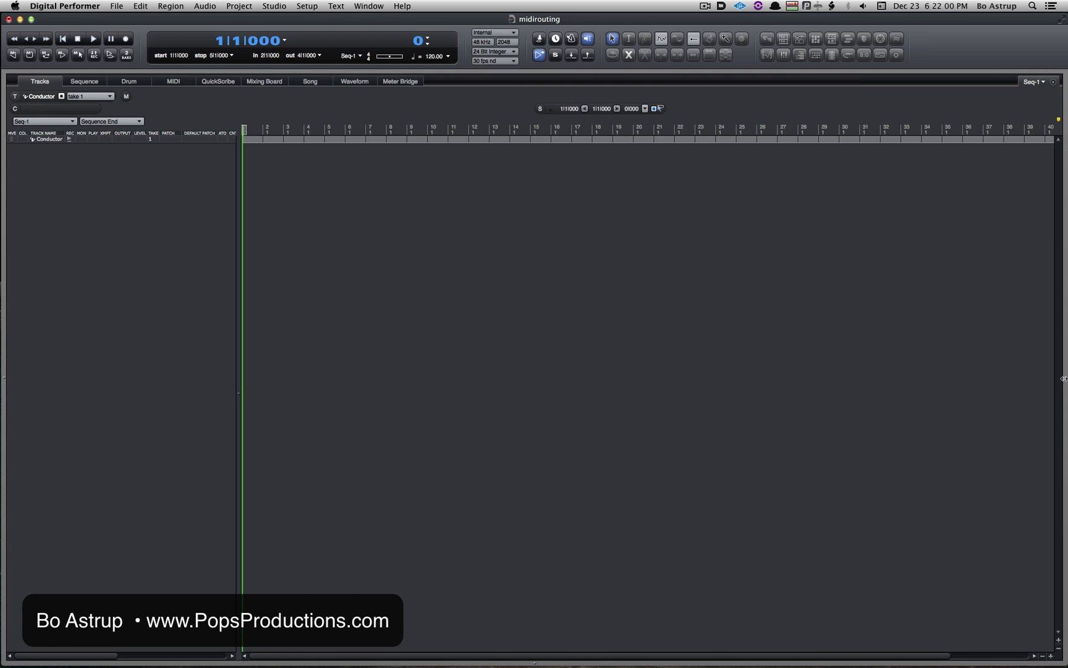
# Inspect the MIDI Timepiece AV #2 ports in a MIDI Monitor side panel, then close it.
pyautogui.moveTo(1064, 379); pyautogui.dragTo(802, 367)
pyautogui.click(855, 81)
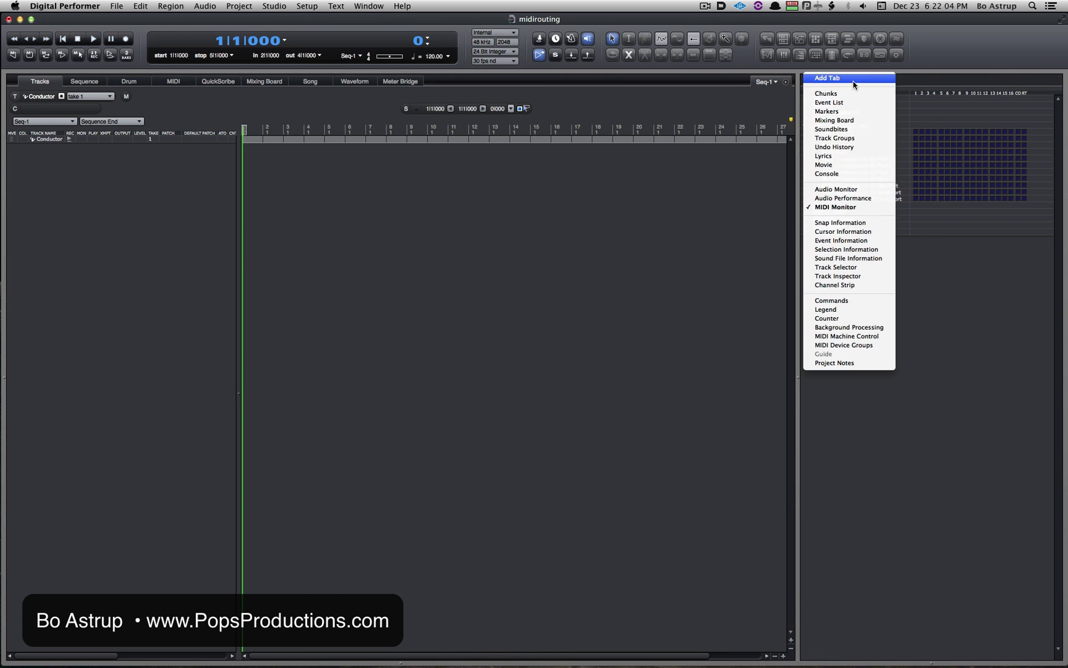
pyautogui.click(851, 207)
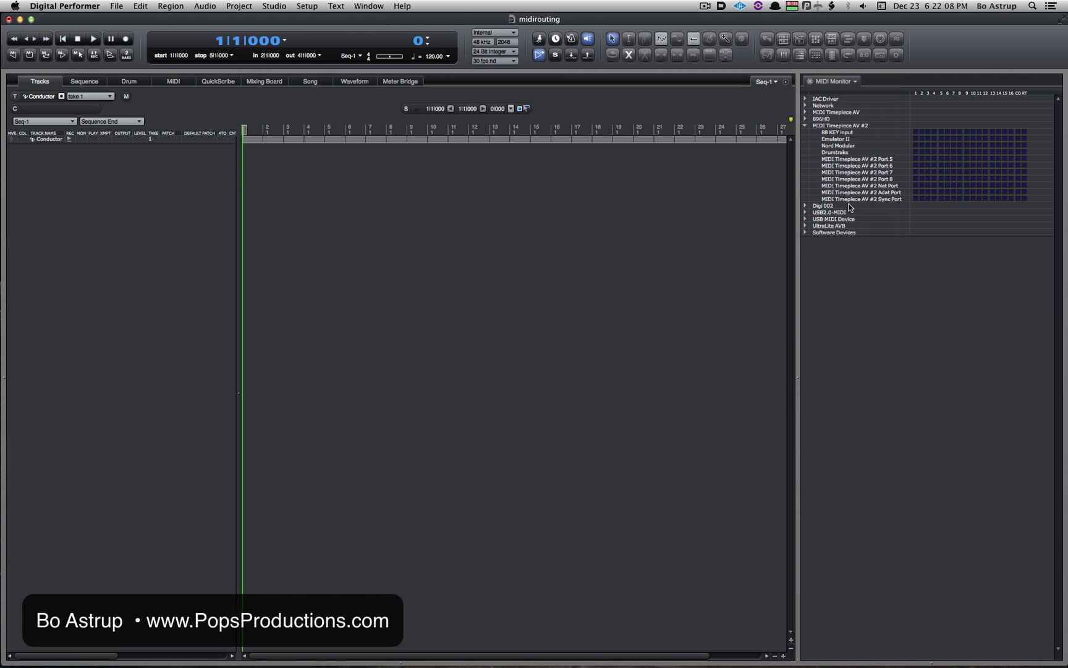
pyautogui.click(805, 128)
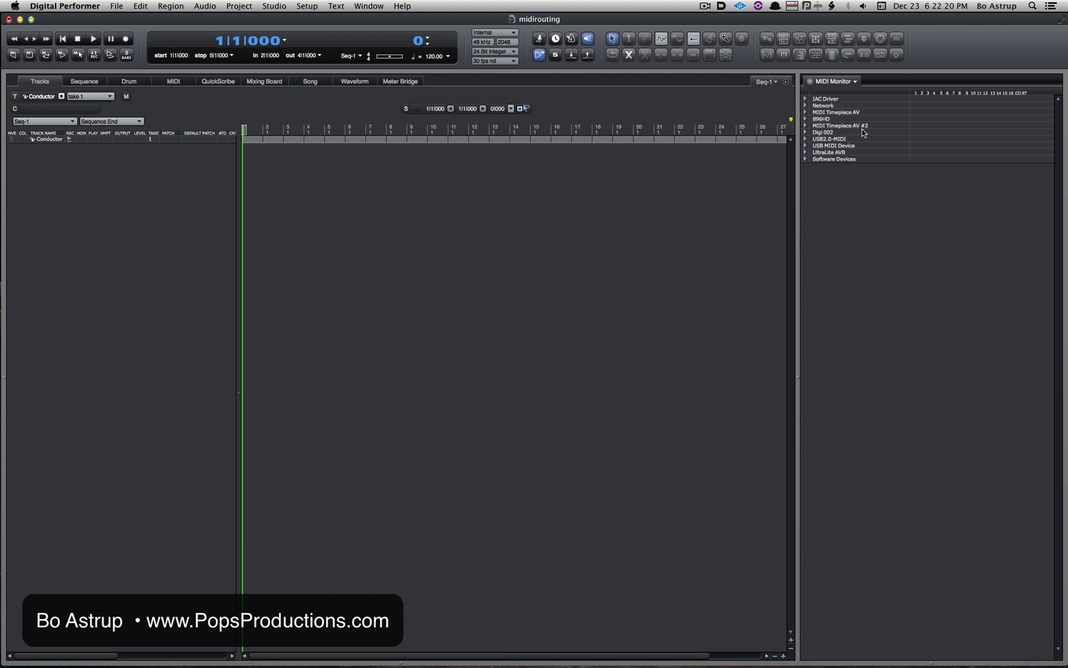
pyautogui.click(806, 126)
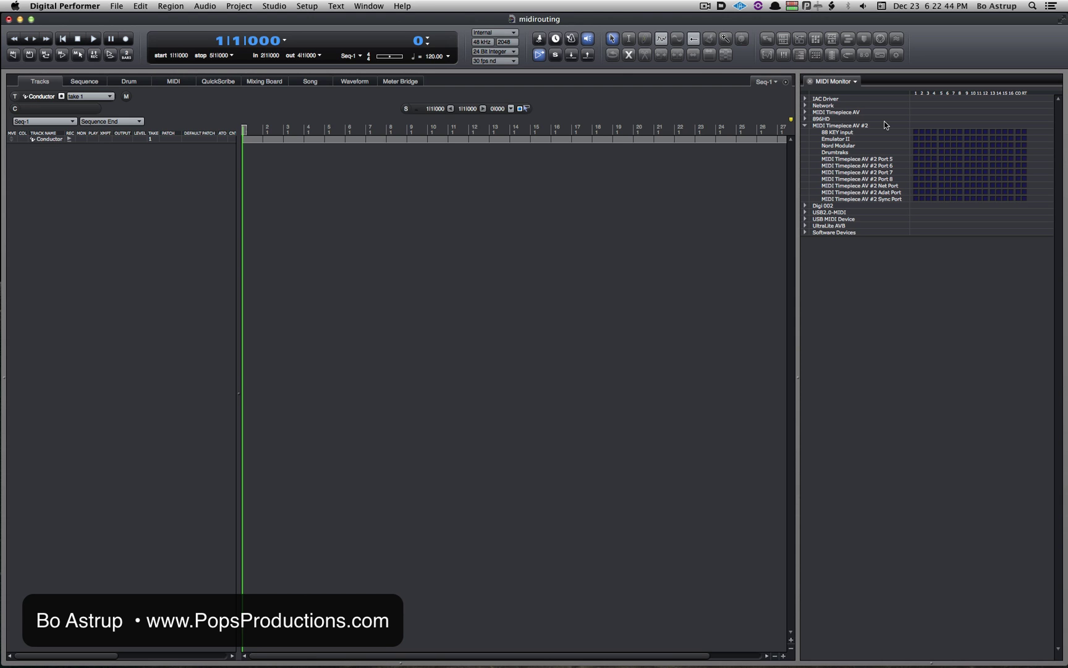
pyautogui.click(805, 125)
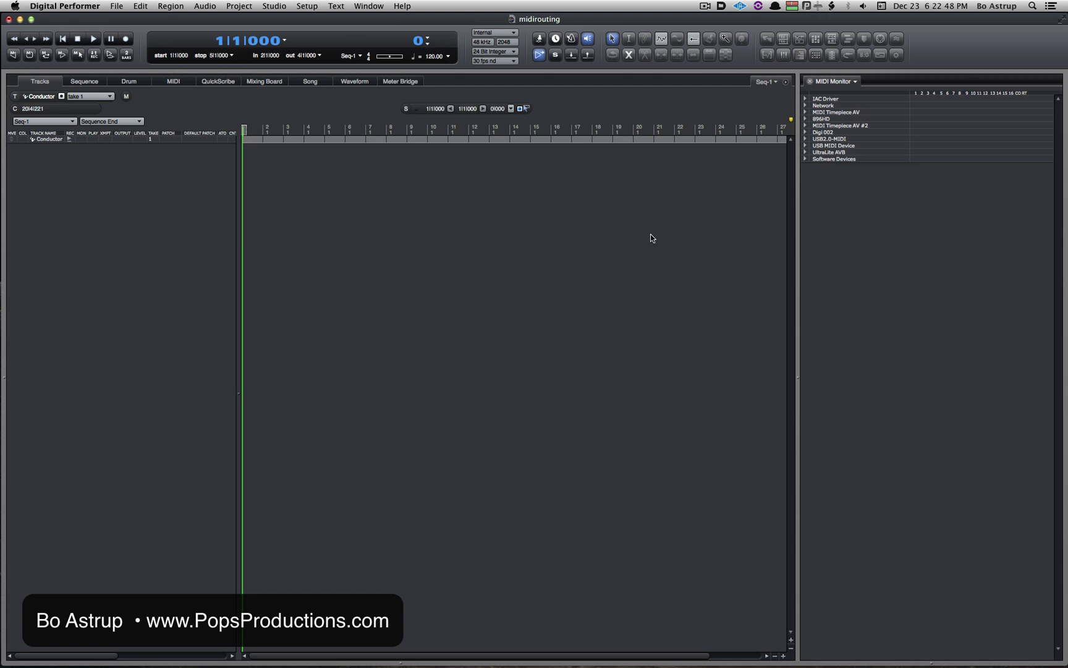
pyautogui.click(798, 377)
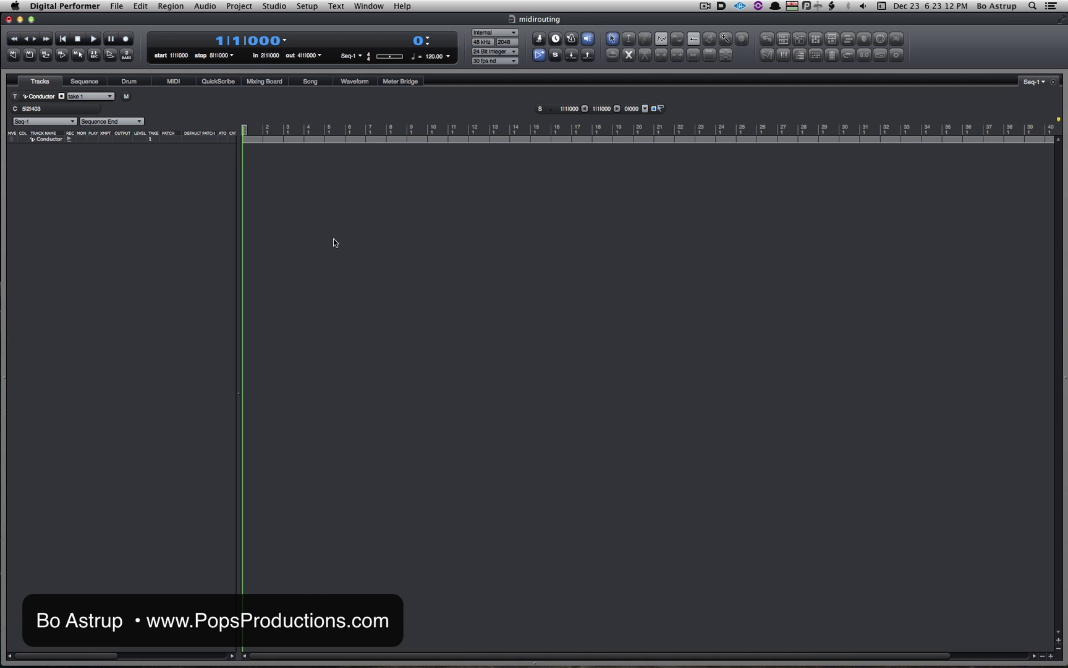
# Prepare an instrument track with options assigned to UVI Falcon (stereo), keeping the MIDI track option.
pyautogui.click(210, 6)
pyautogui.moveTo(243, 19)
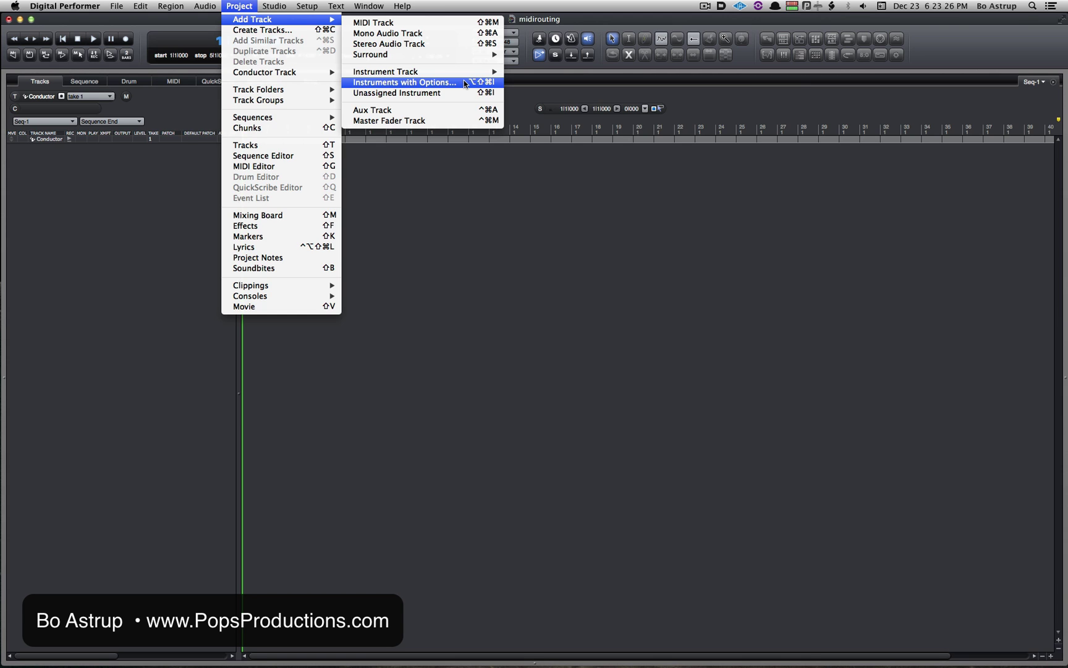
pyautogui.click(464, 81)
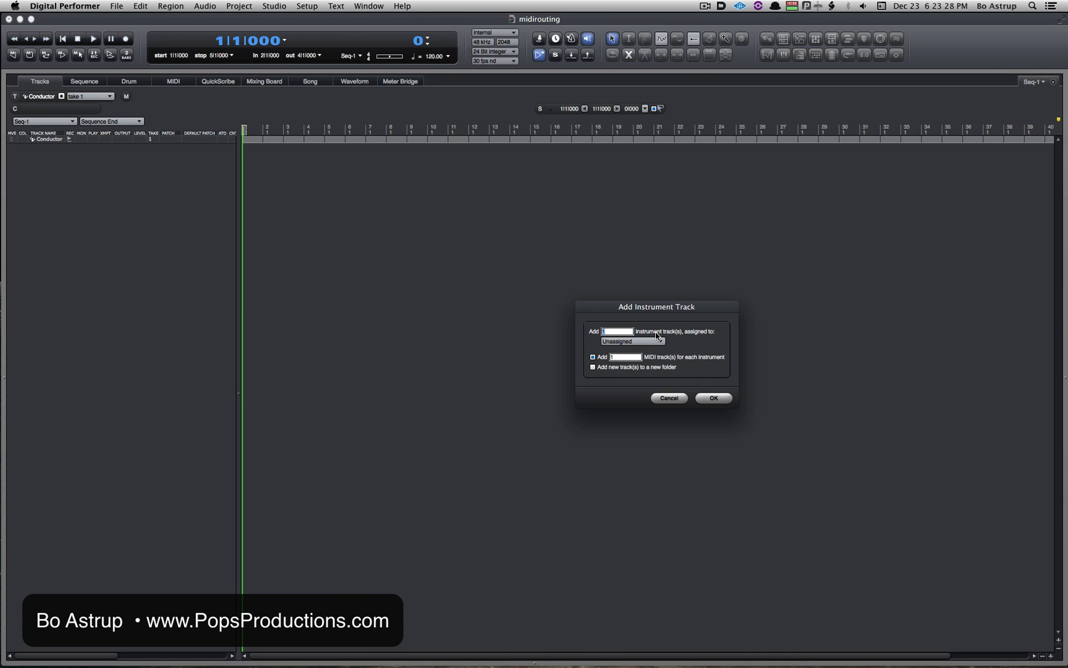
pyautogui.moveTo(690, 306); pyautogui.dragTo(690, 312)
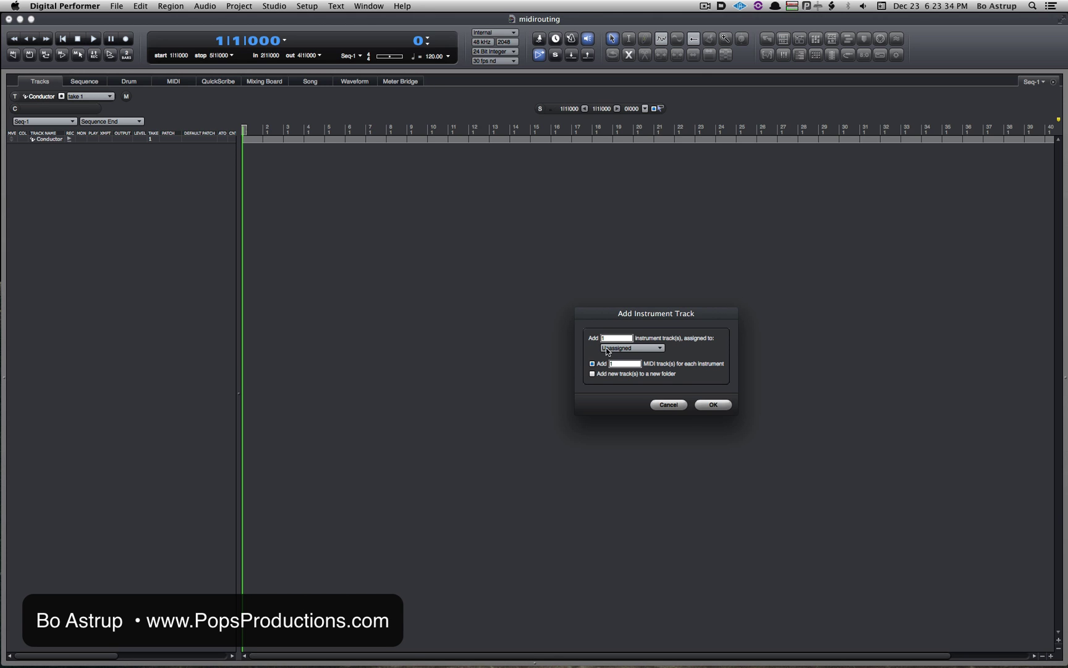
pyautogui.click(658, 349)
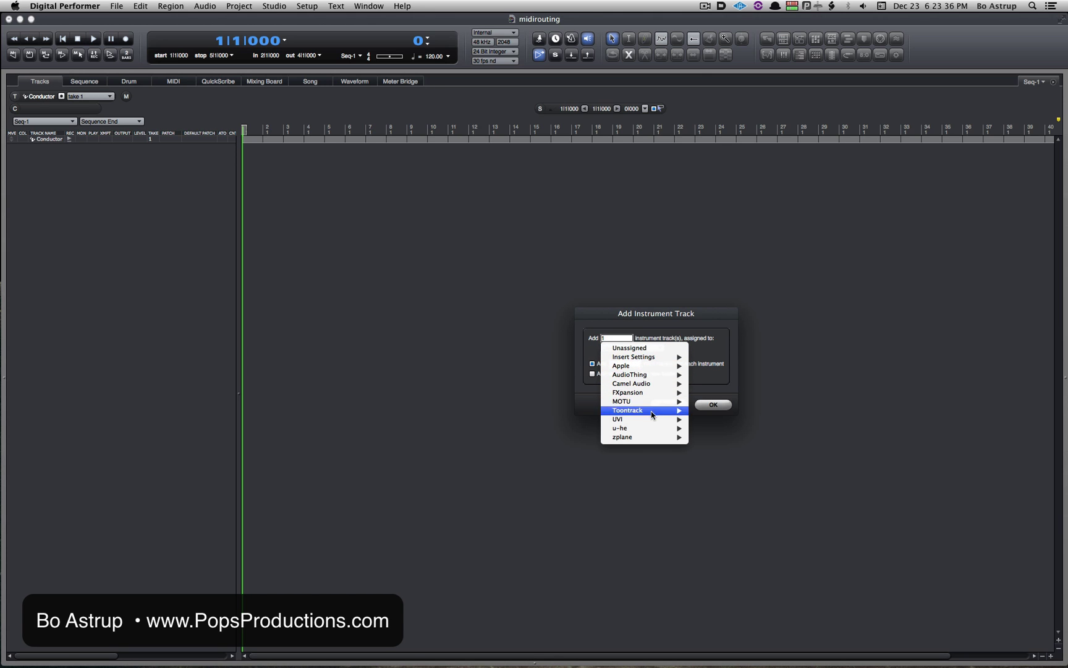
pyautogui.moveTo(653, 413)
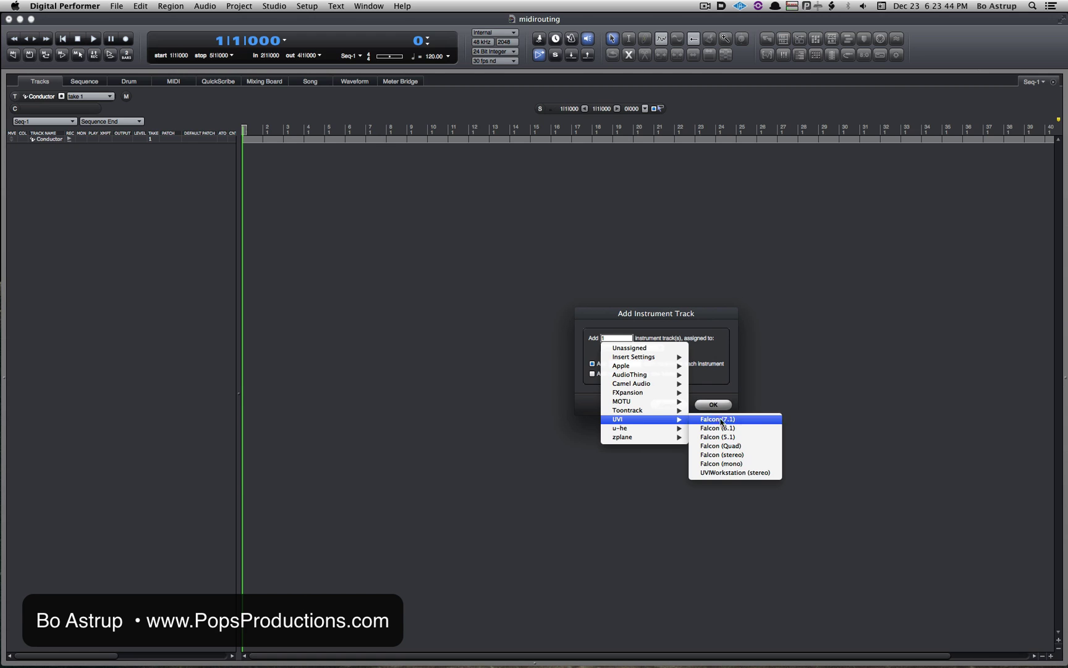
pyautogui.click(741, 455)
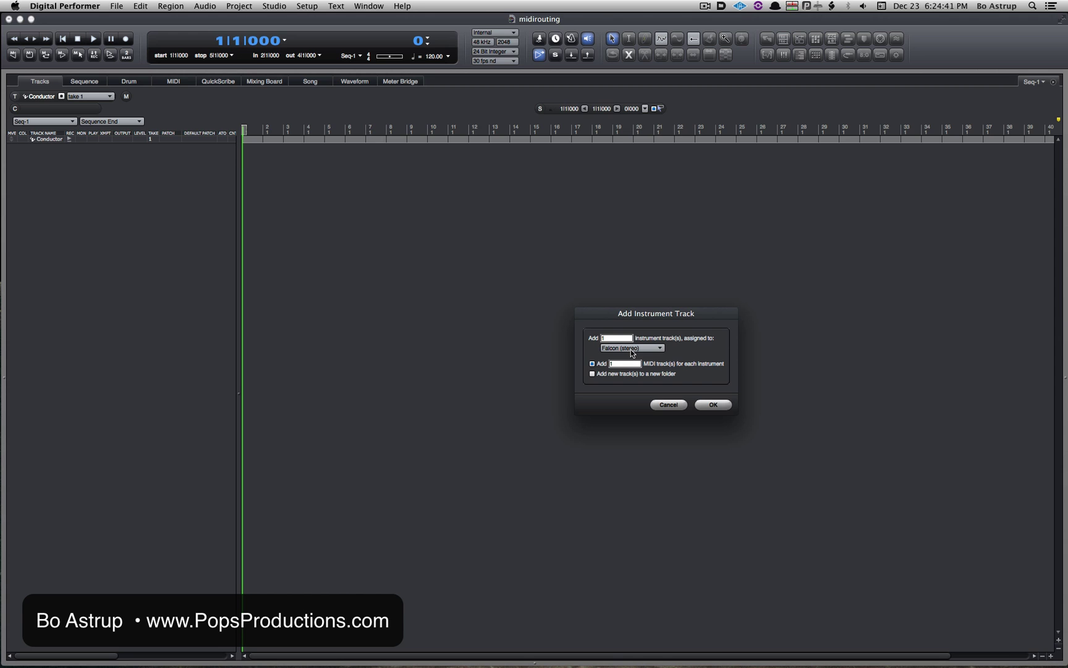
# Create the Falcon and MIDI tracks, load the UVI Tutorial Set's Analog Strings preset, close Falcon.
pyautogui.click(714, 404)
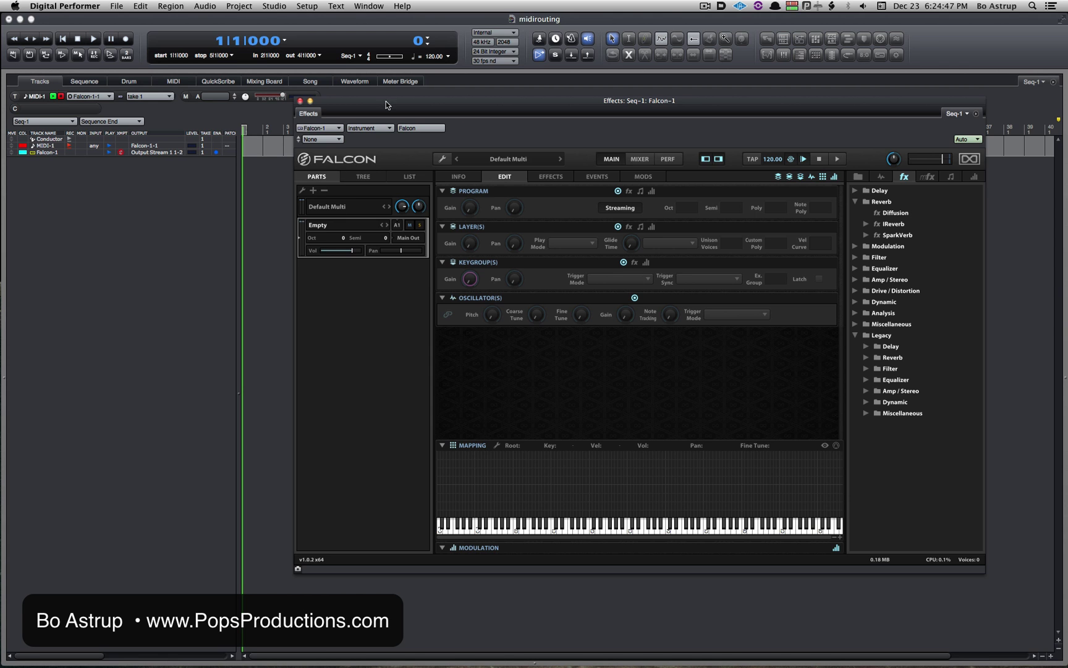
pyautogui.moveTo(386, 101); pyautogui.dragTo(441, 153)
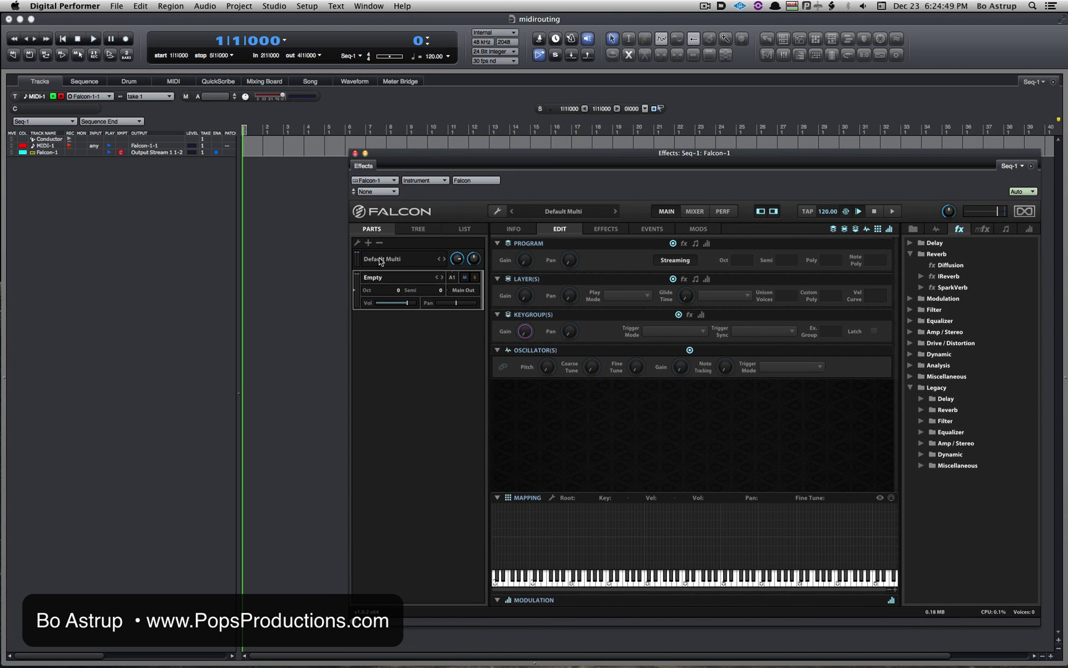
pyautogui.doubleClick(378, 277)
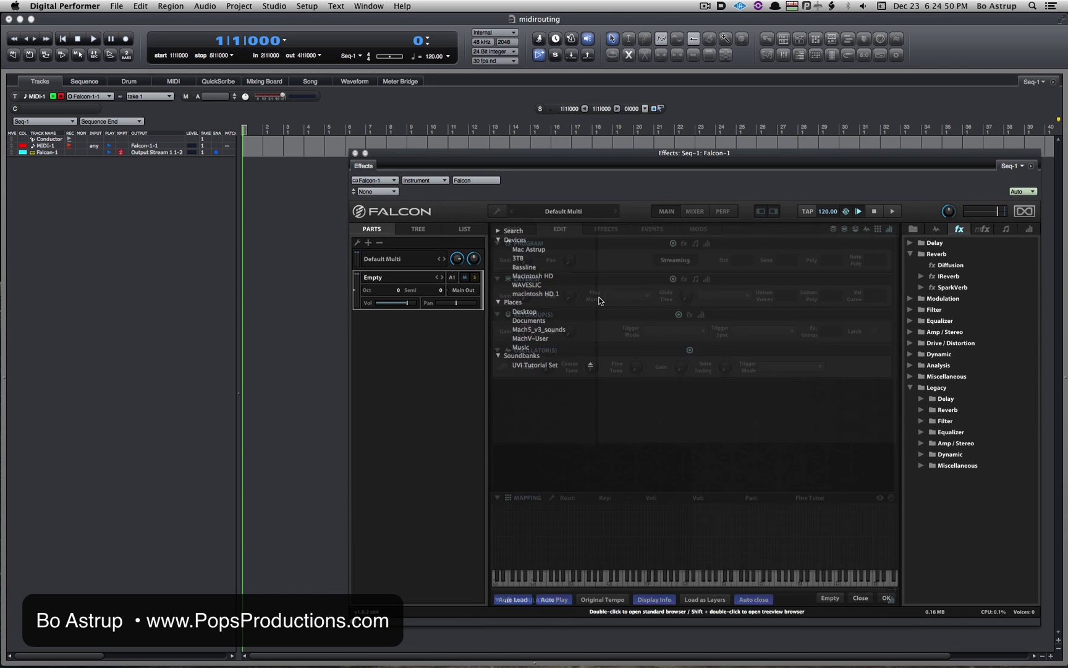
pyautogui.click(541, 364)
pyautogui.click(619, 239)
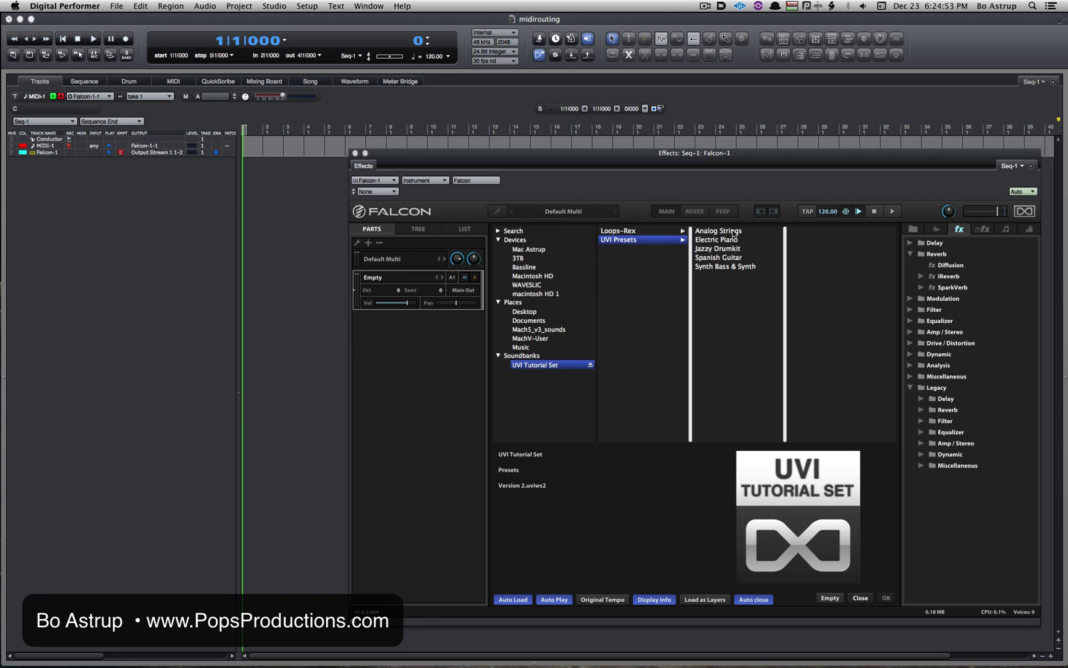
pyautogui.doubleClick(732, 231)
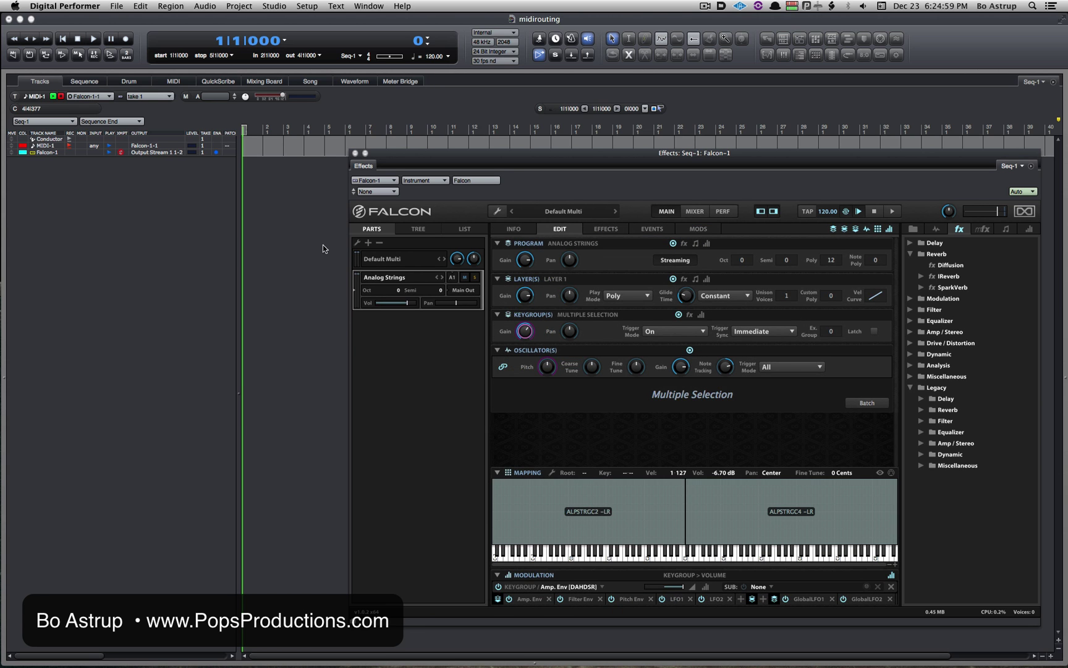
pyautogui.press('super+w')
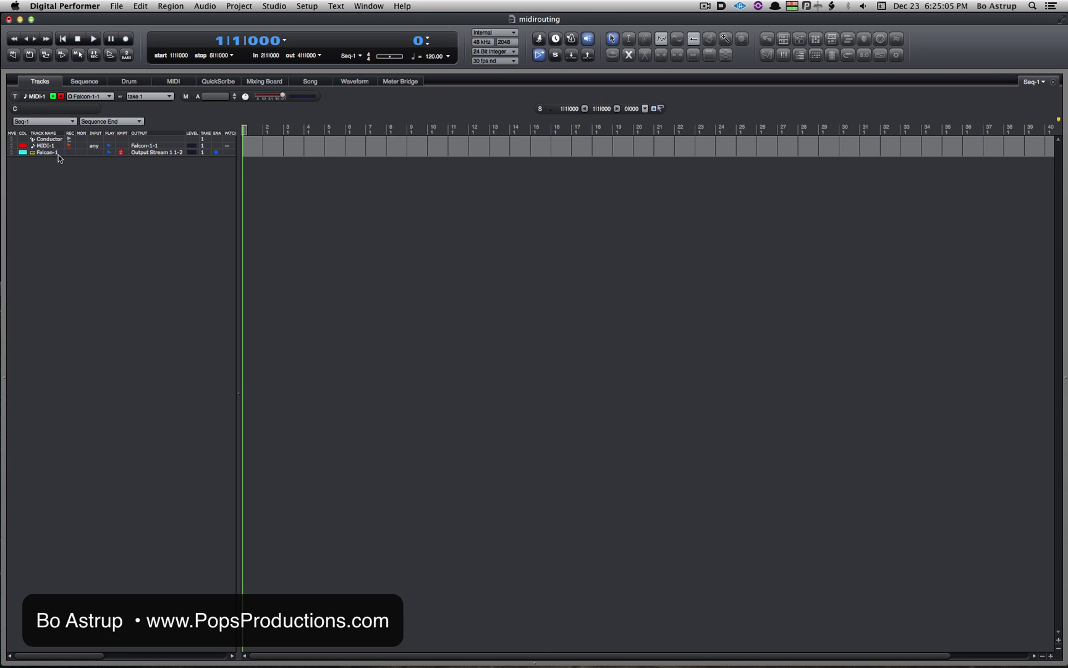
# Check the MIDI-1 to Falcon-1 routing on the Mixing Board, then show the Sequence editor.
pyautogui.click(82, 82)
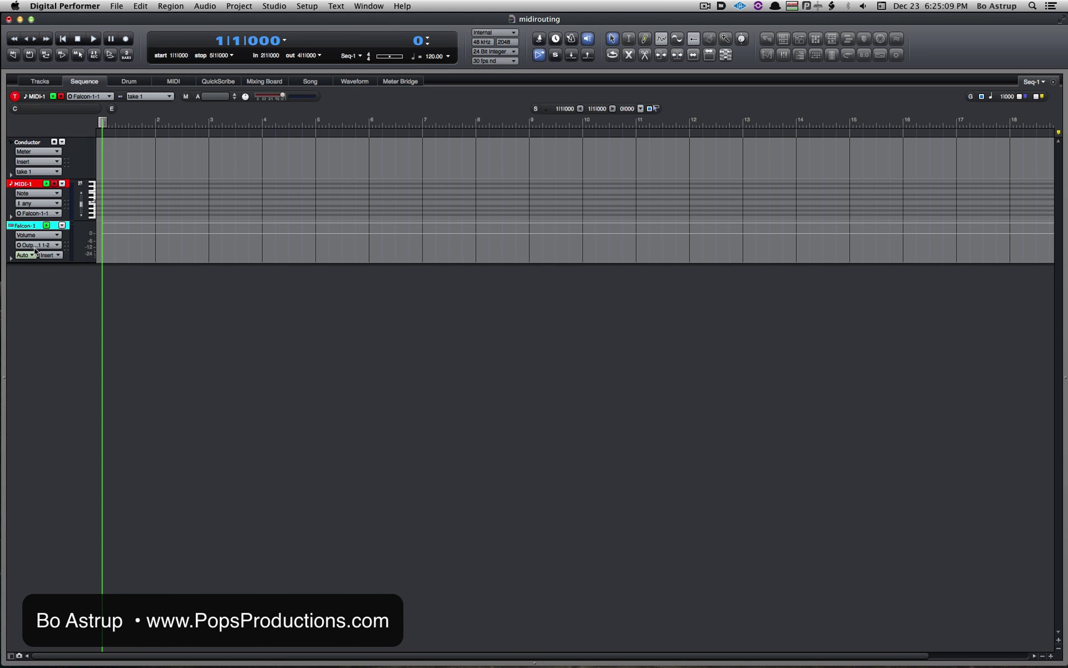
pyautogui.click(264, 83)
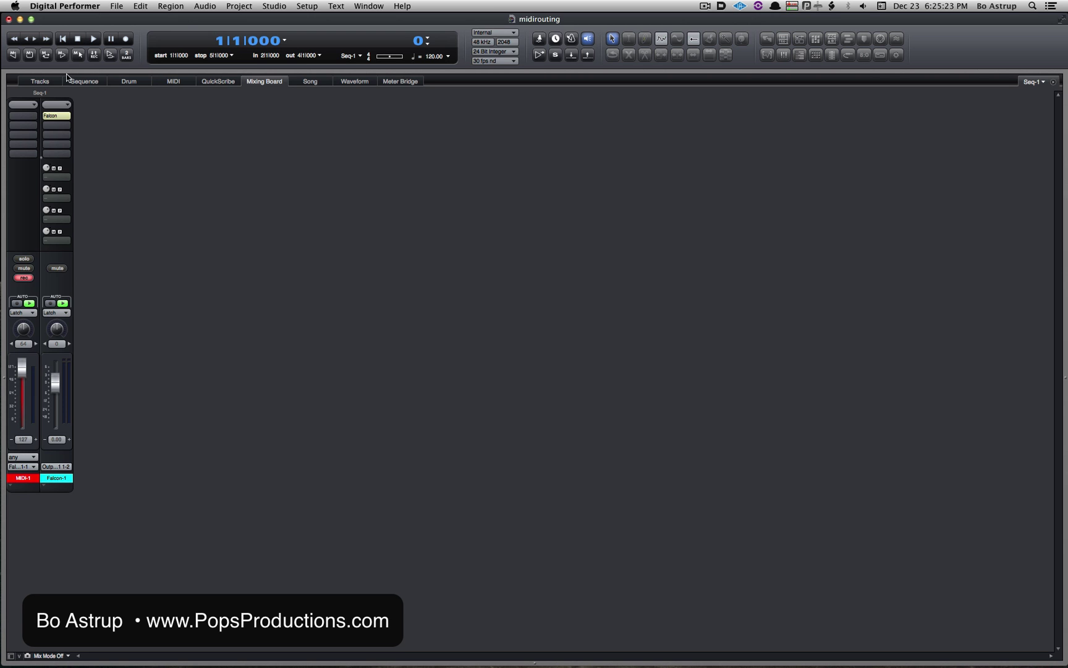
pyautogui.click(88, 83)
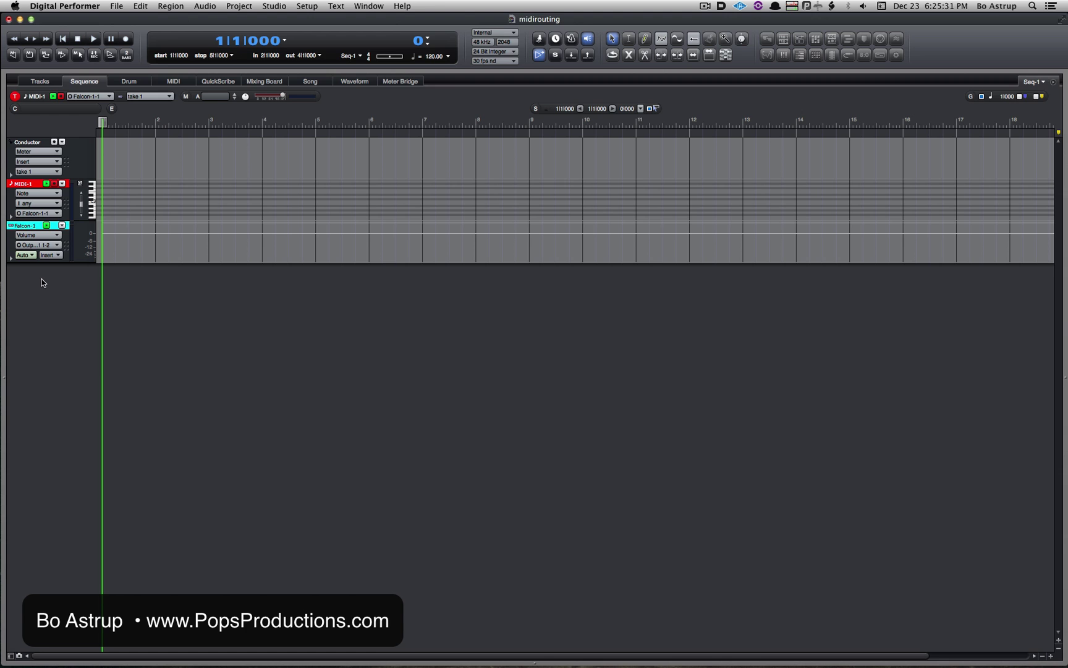
pyautogui.click(42, 245)
pyautogui.click(35, 321)
pyautogui.click(42, 246)
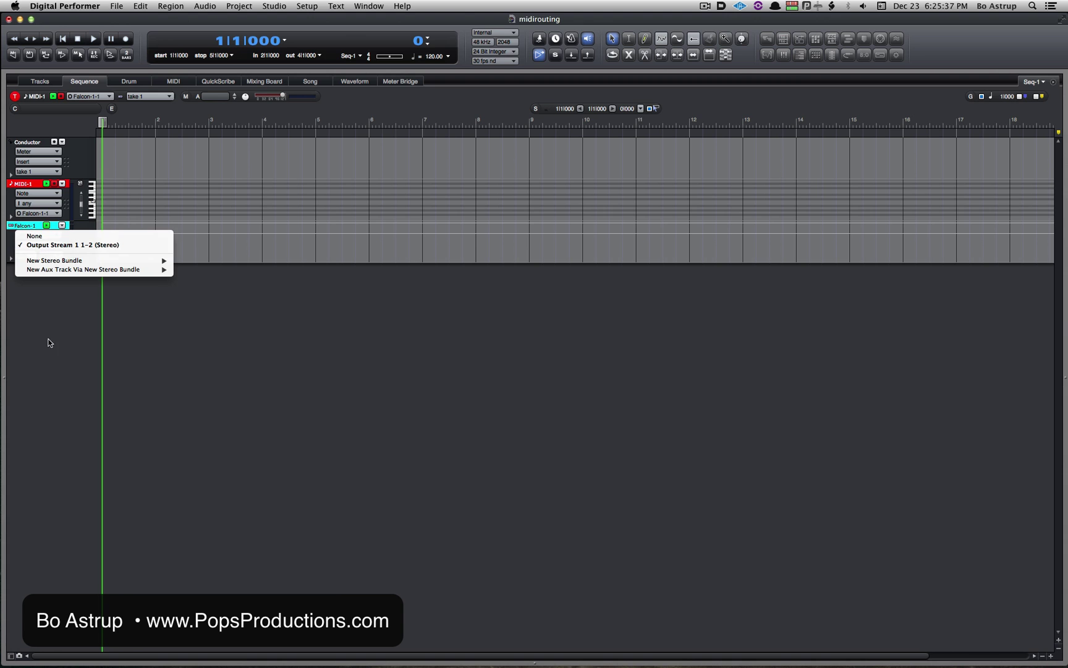
pyautogui.click(54, 246)
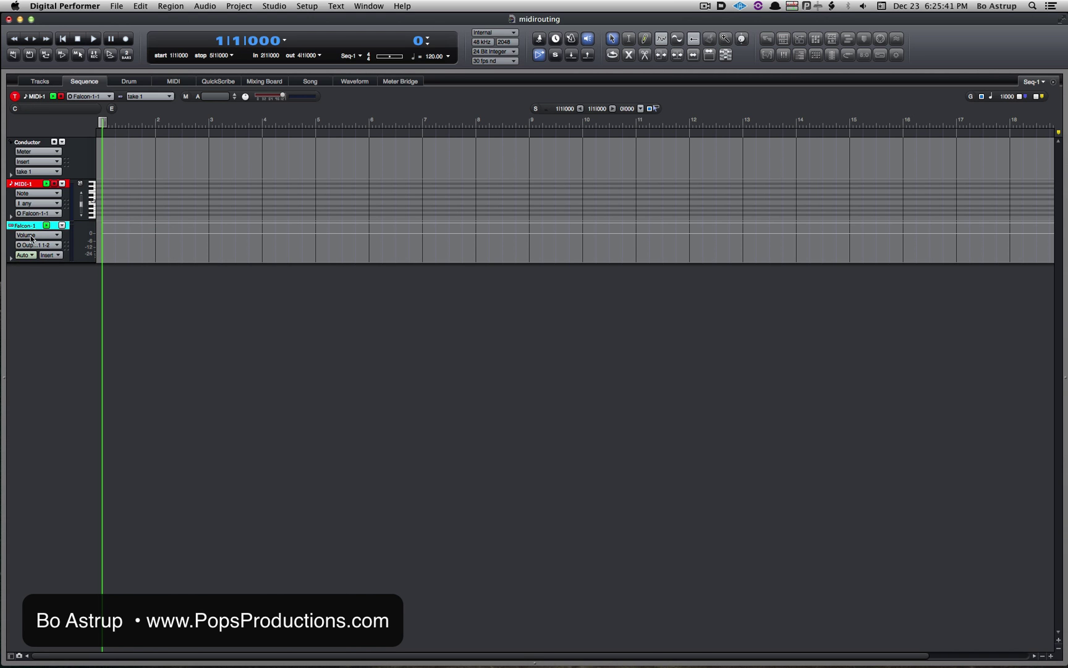
pyautogui.click(36, 213)
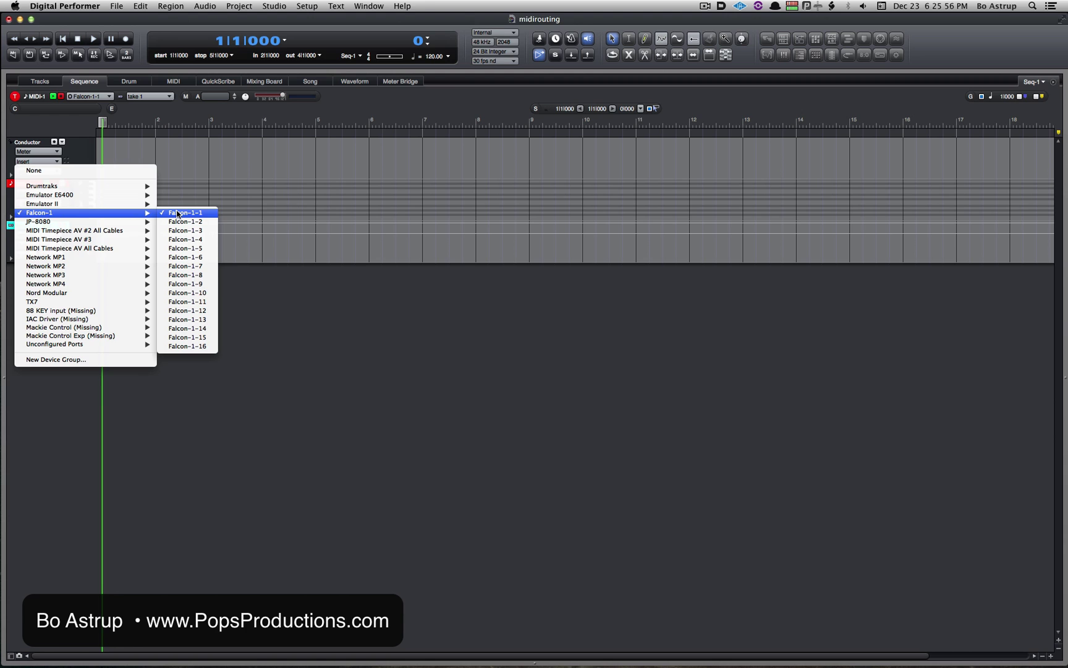
pyautogui.moveTo(67, 226)
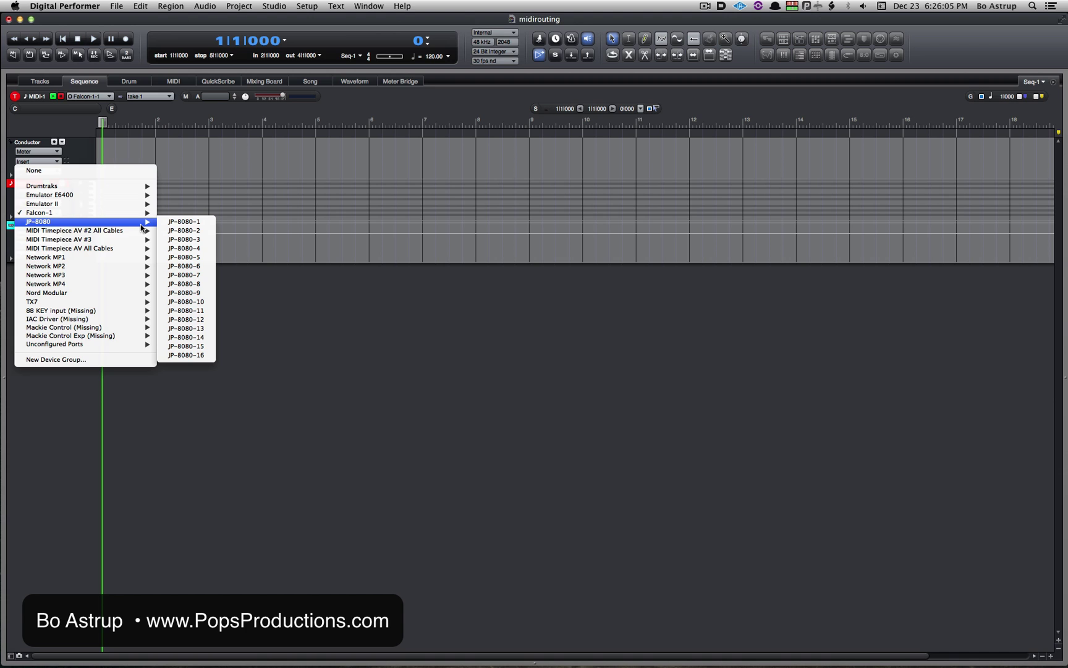
pyautogui.moveTo(64, 195)
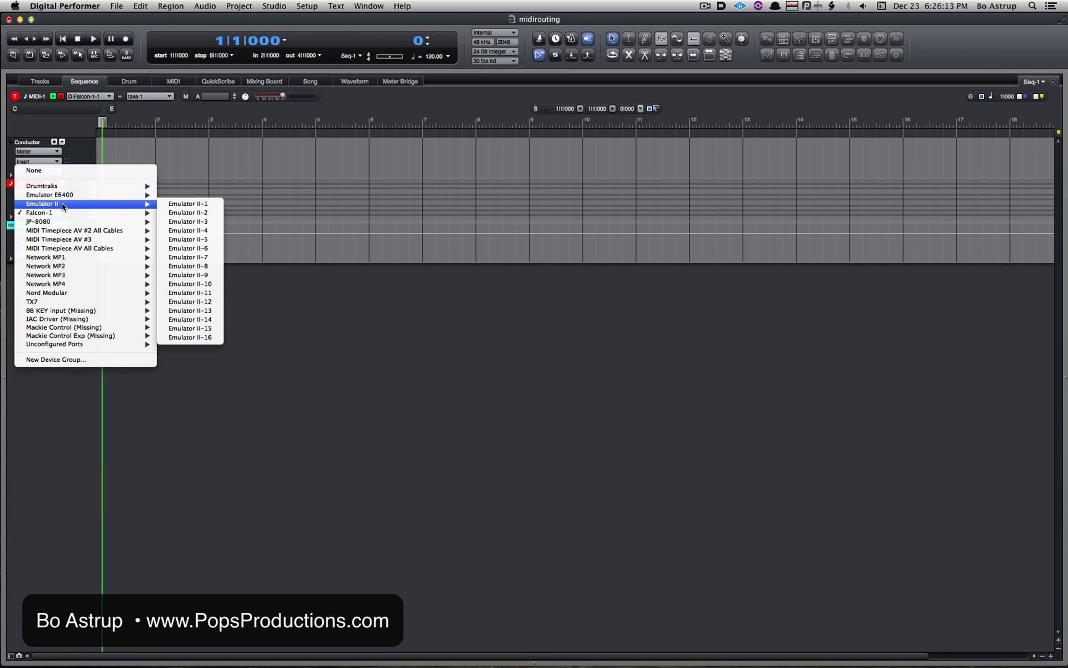
pyautogui.press('Escape')
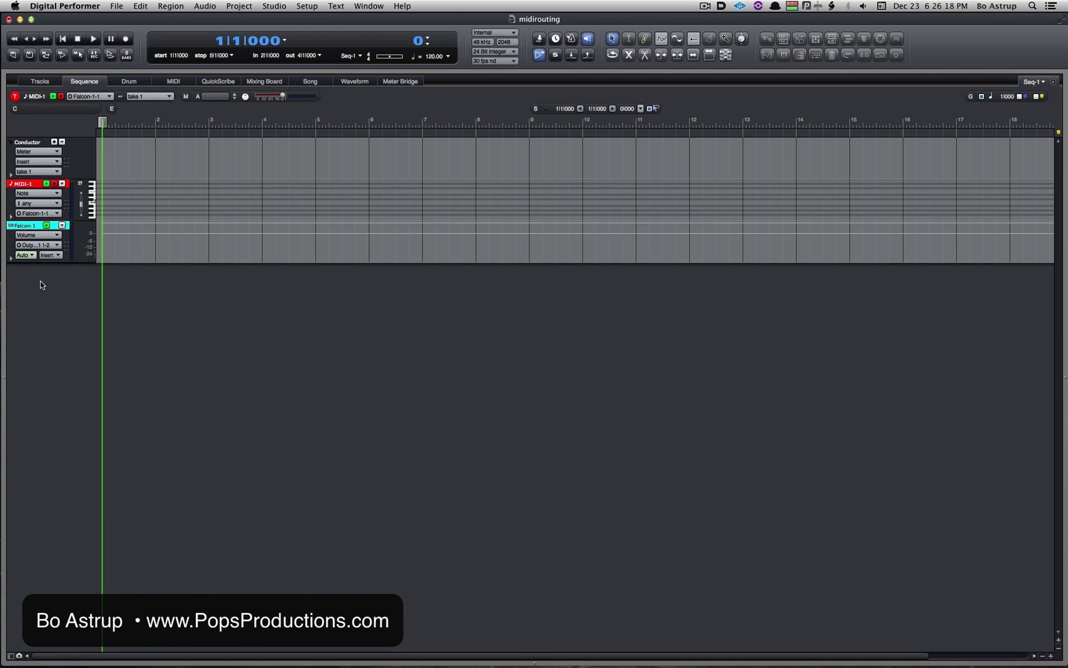
# Record a MIDI passage on MIDI-1, then rewind to the start and play it back through Falcon.
pyautogui.click(127, 40)
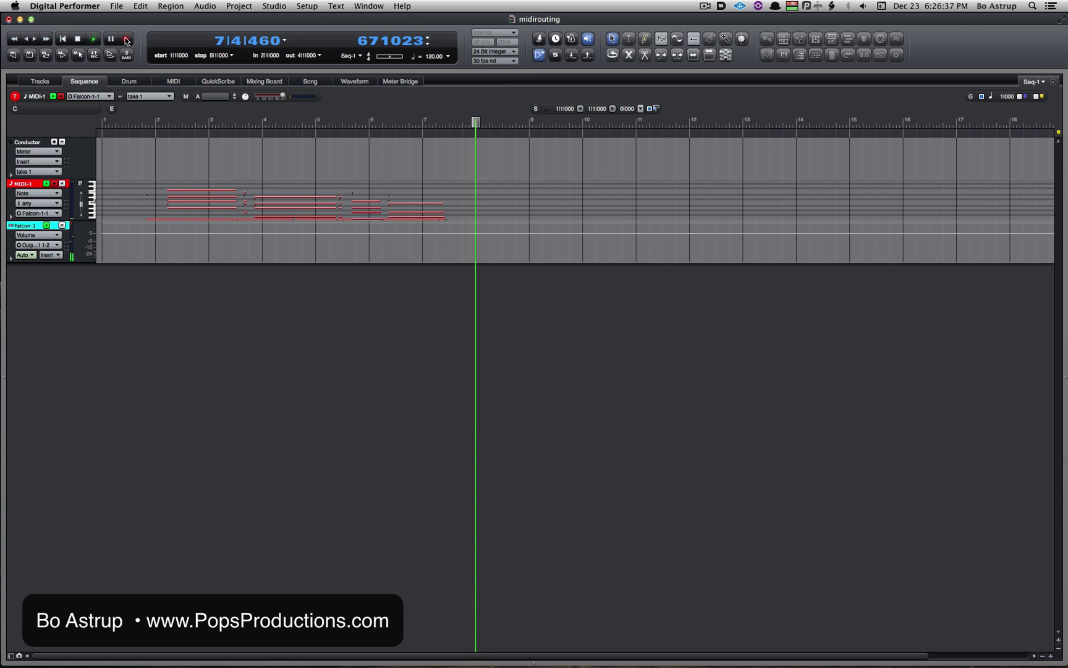
pyautogui.click(126, 40)
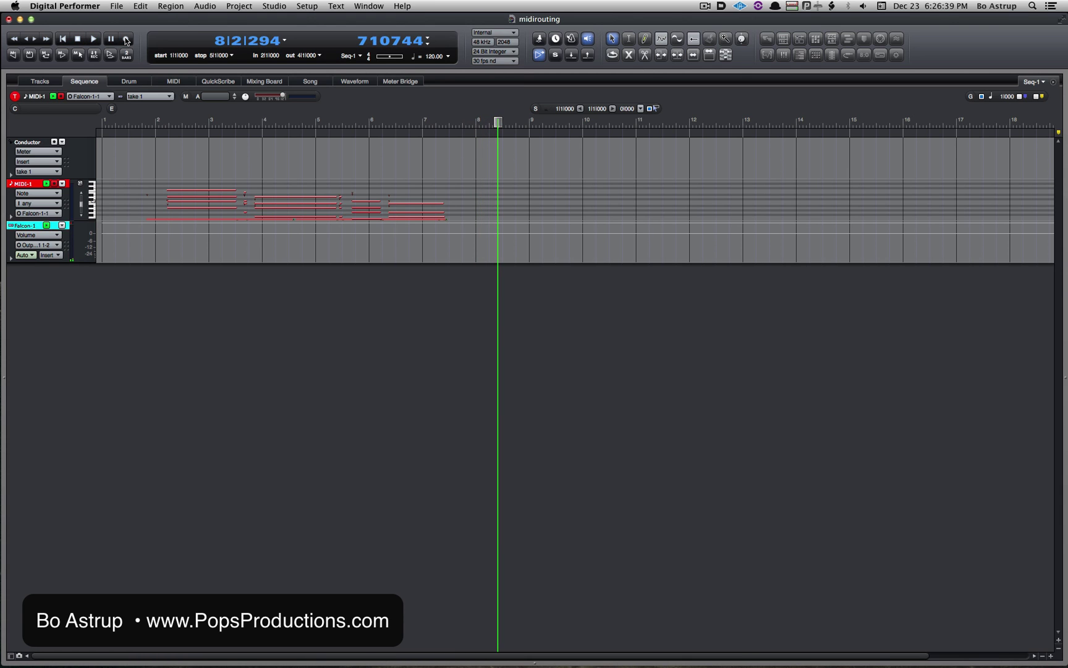
pyautogui.click(266, 126)
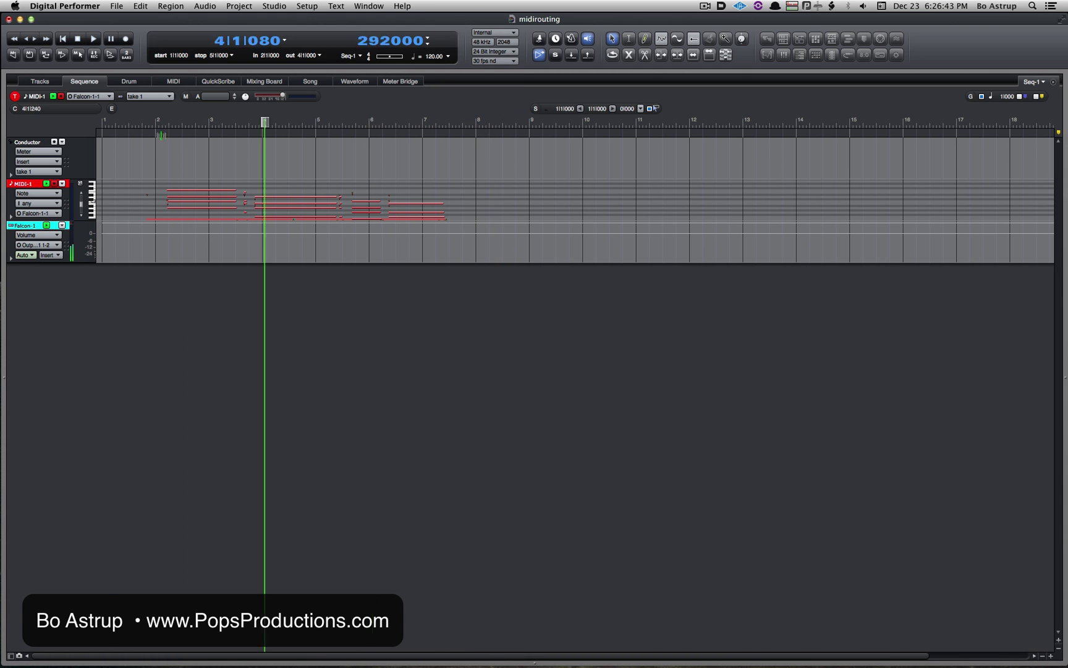
pyautogui.click(99, 128)
pyautogui.click(94, 40)
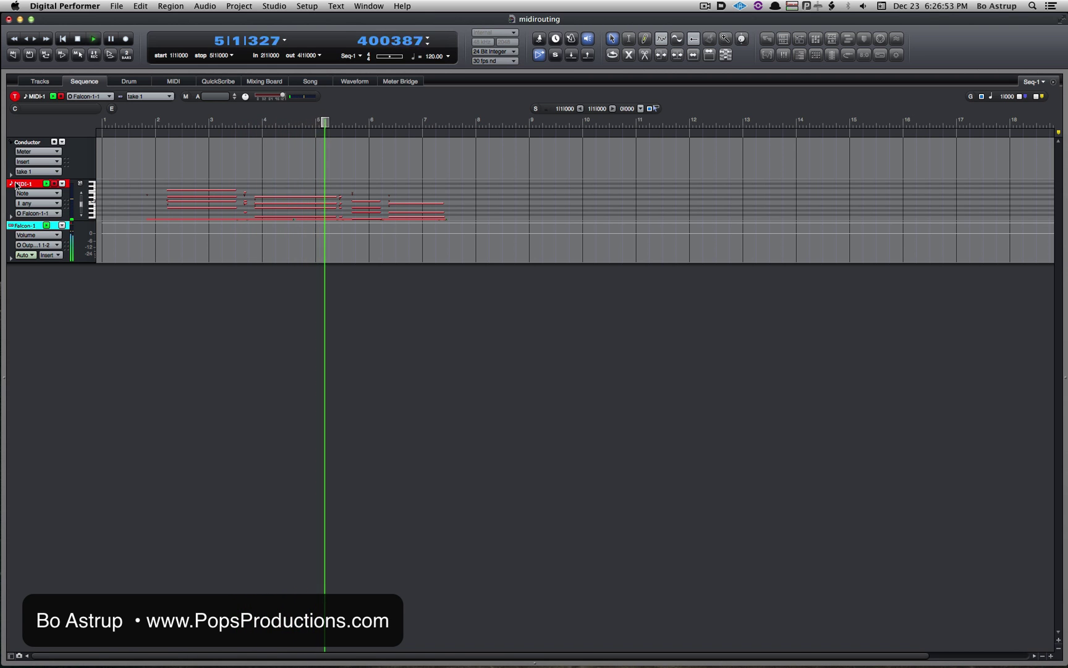
pyautogui.click(77, 39)
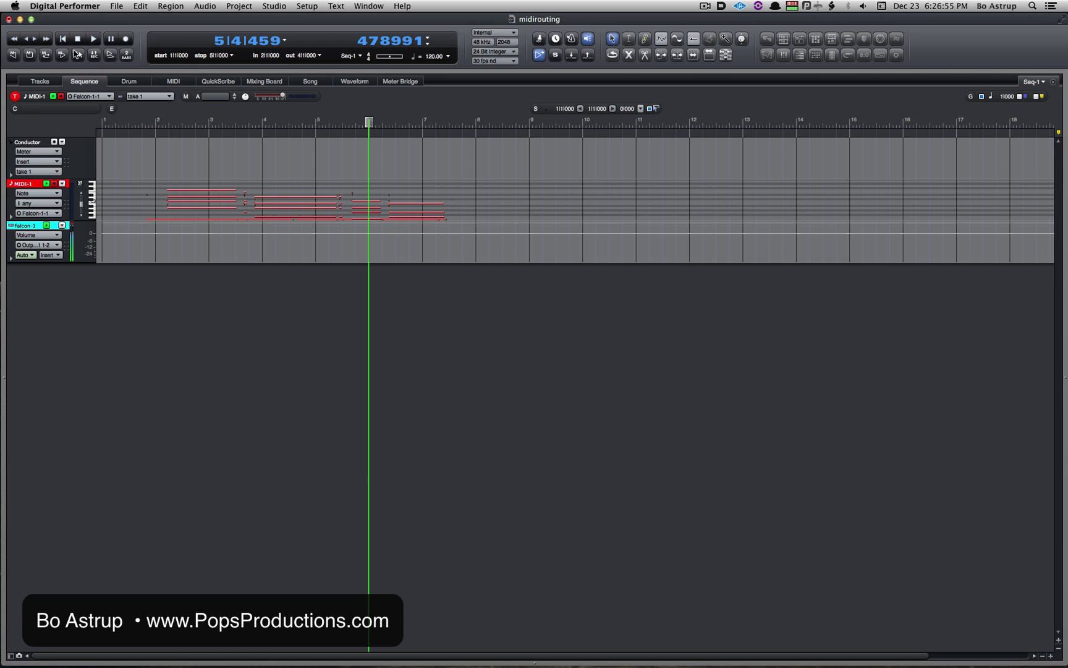